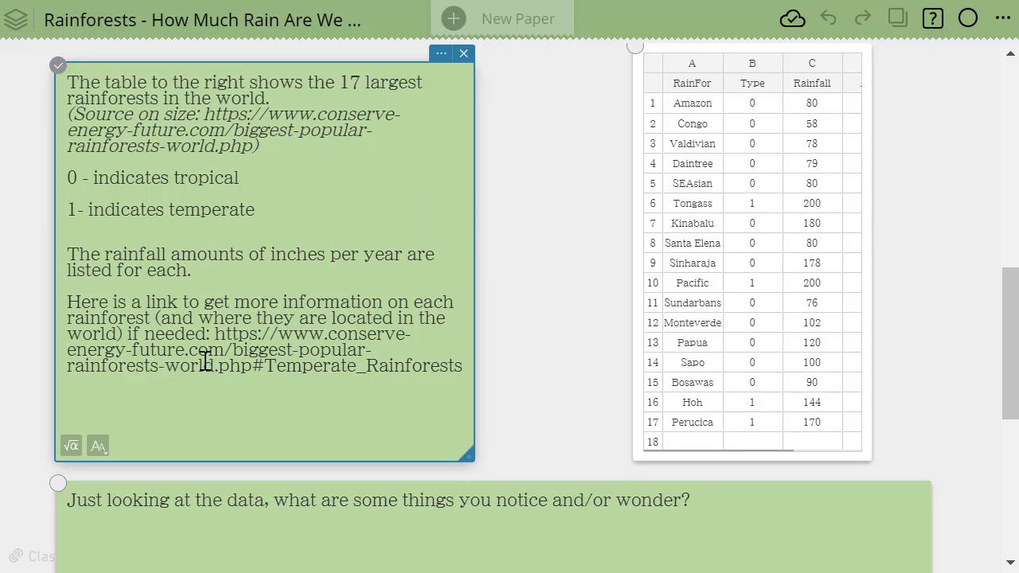
Review the rainforest introduction, the data table of the 17 largest rainforests and the questions below it.
scroll(336, 398, "down", 2)
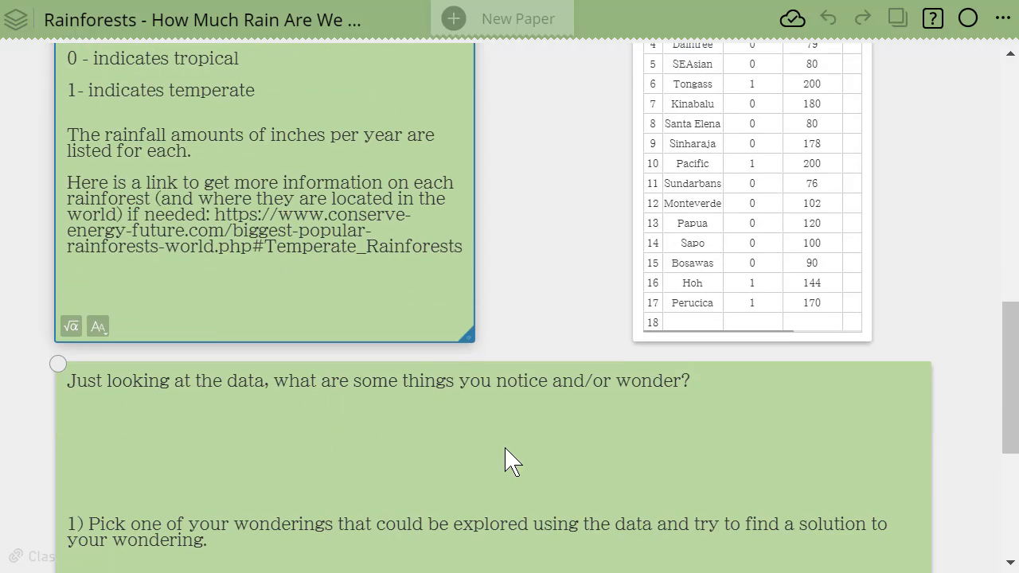
scroll(933, 295, "up", 2)
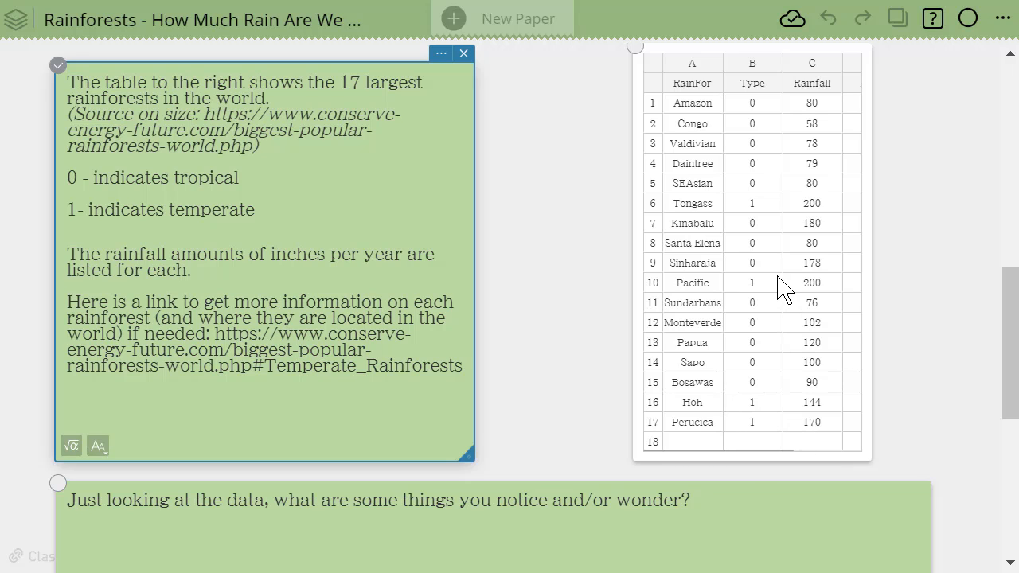
scroll(489, 268, "up", 6)
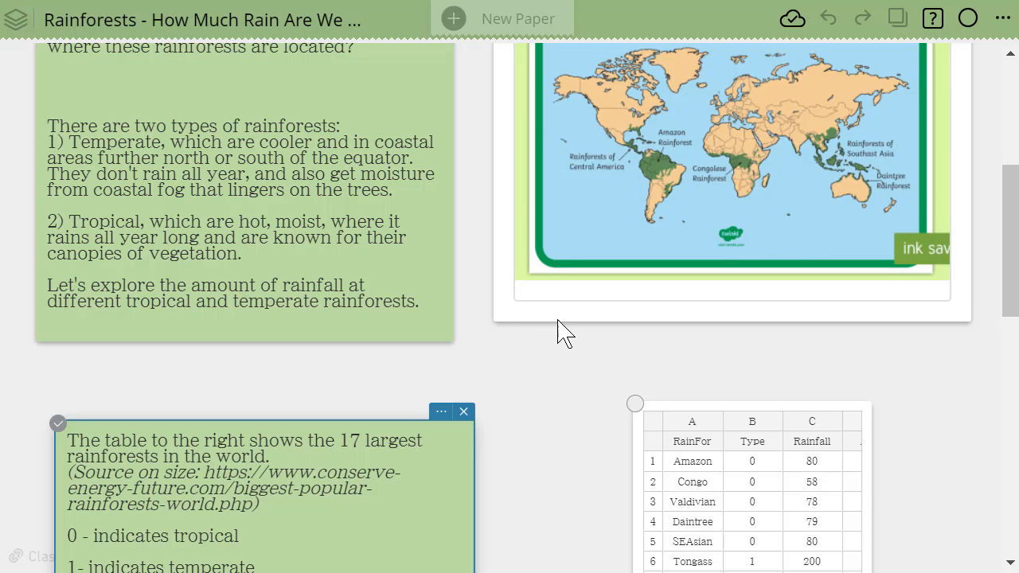
scroll(566, 331, "down", 6)
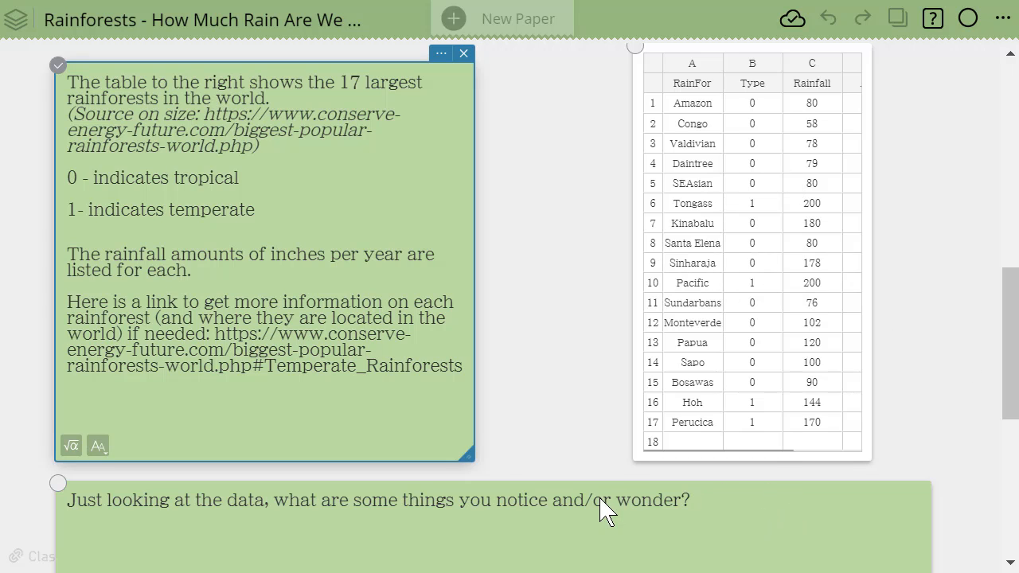
scroll(603, 505, "down", 3)
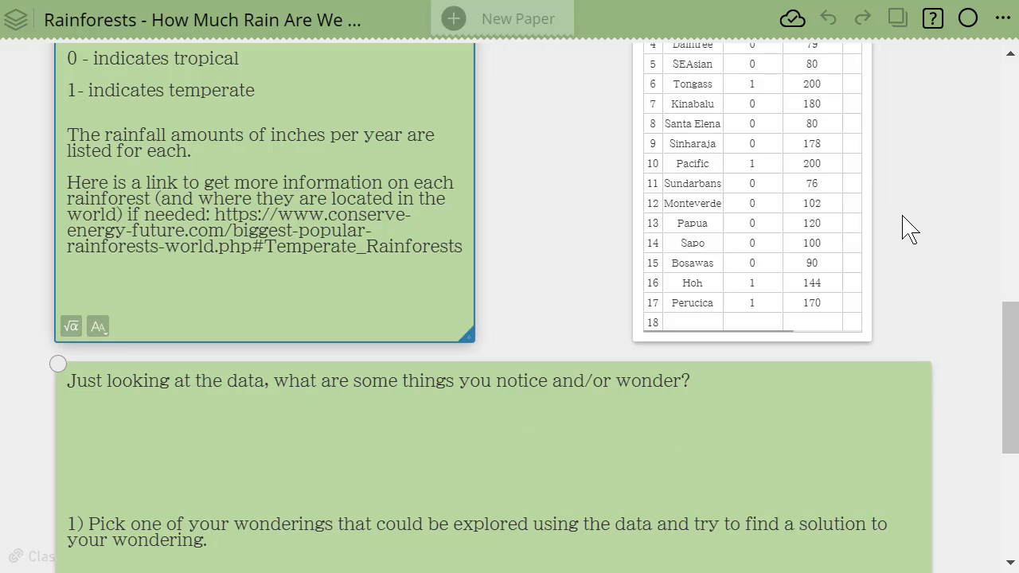
scroll(921, 246, "up", 3)
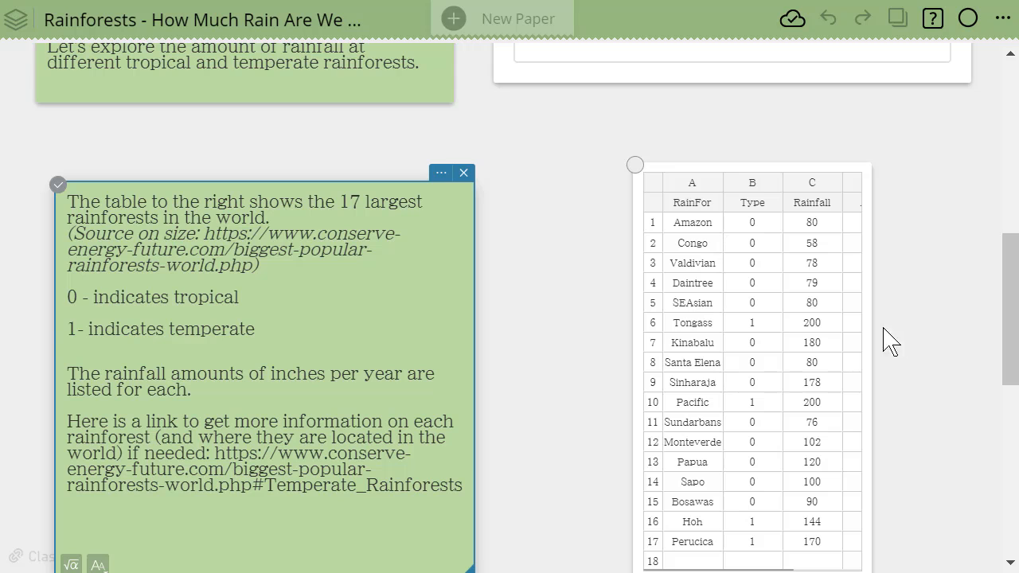
scroll(555, 338, "down", 2)
scroll(555, 337, "up", 1)
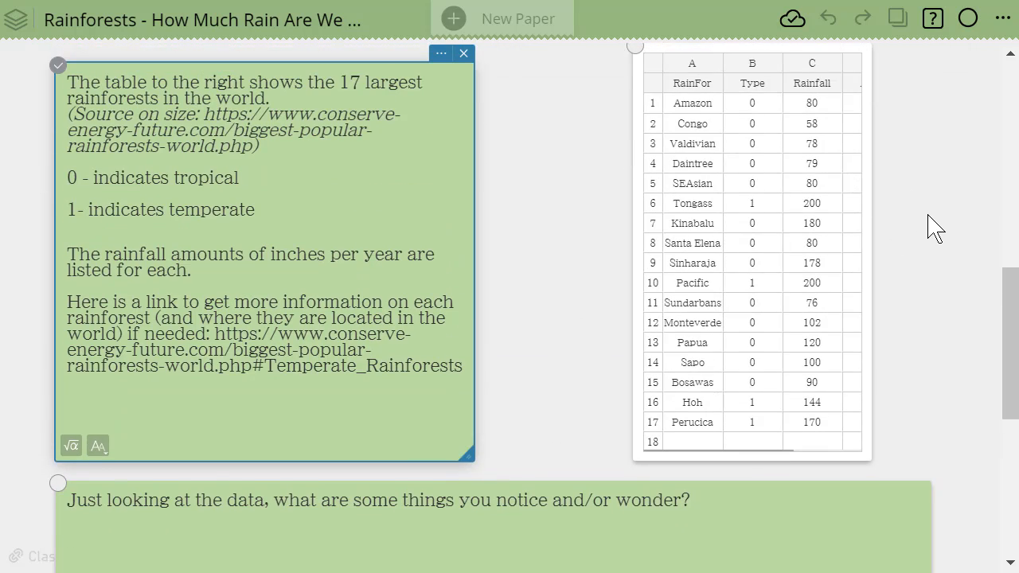
Run a One-Variable calculation on the Rainfall column and expand its results to the full list of statistics.
left_click(812, 70)
left_click(811, 70)
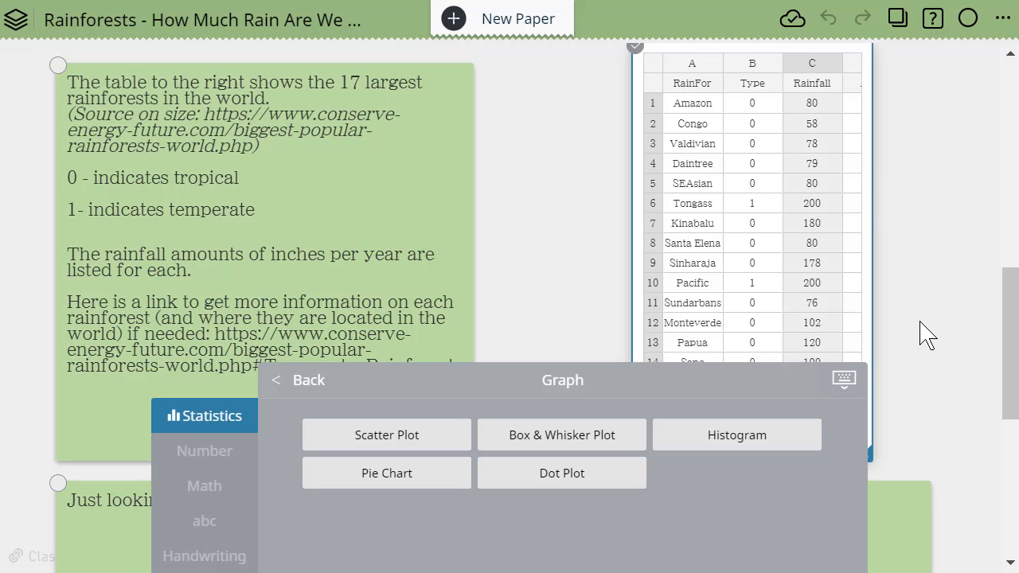
left_click(284, 391)
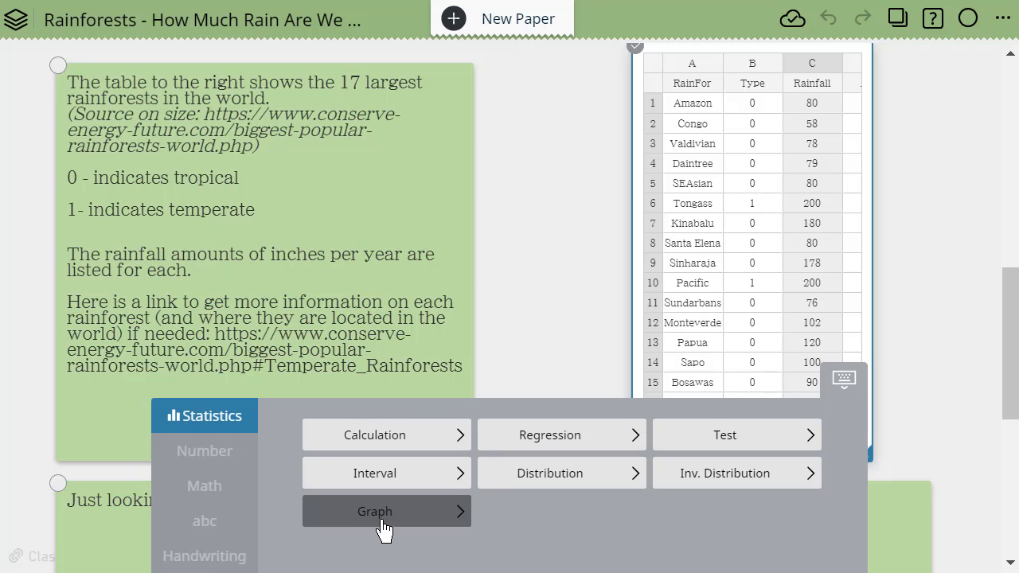
left_click(394, 443)
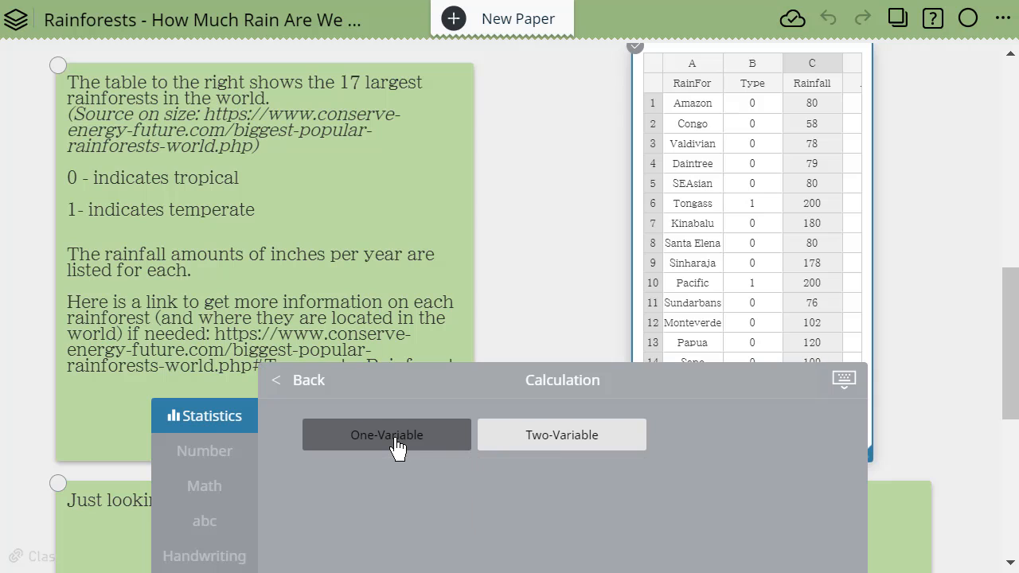
left_click(467, 435)
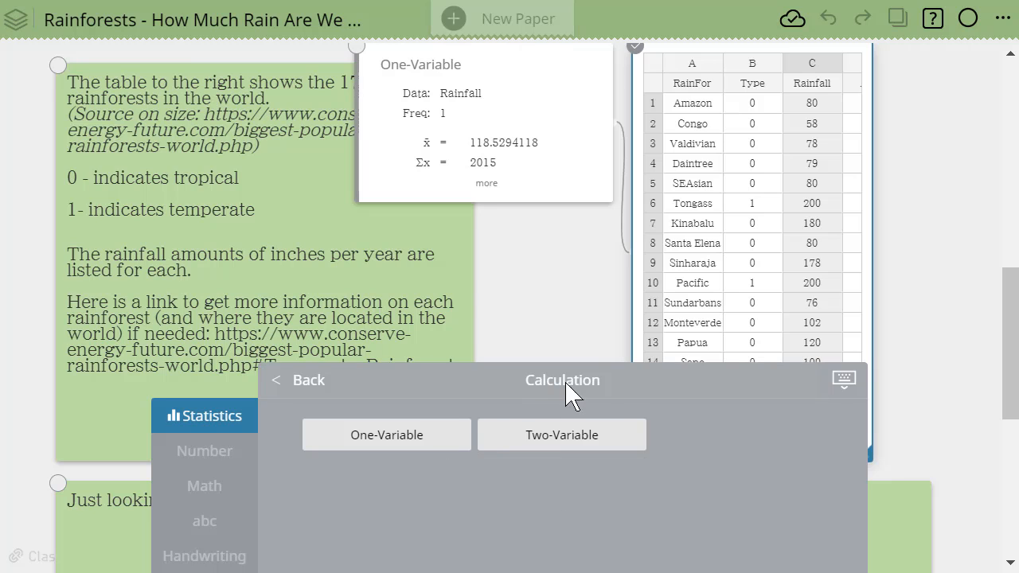
left_click(488, 191)
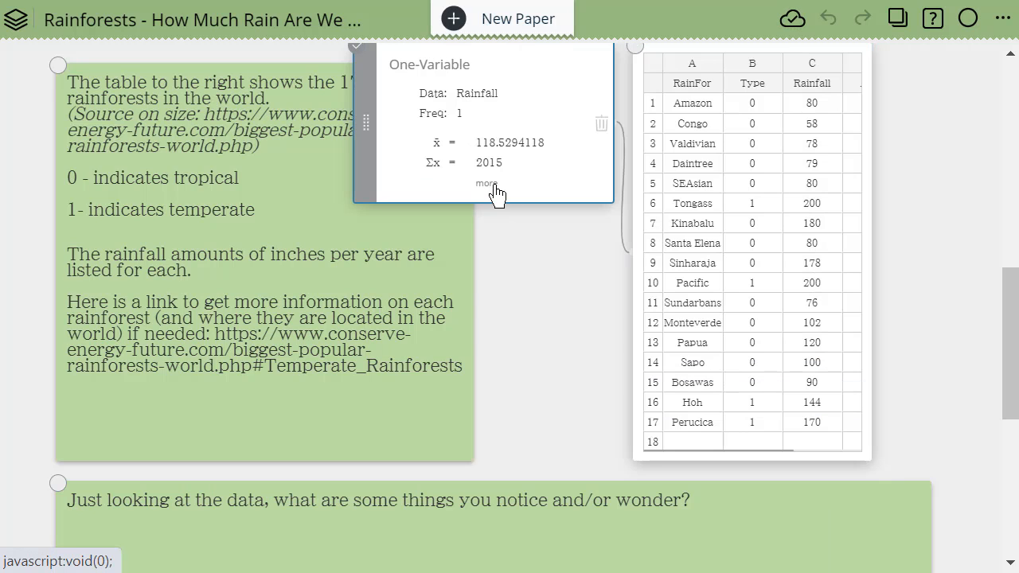
left_click(494, 190)
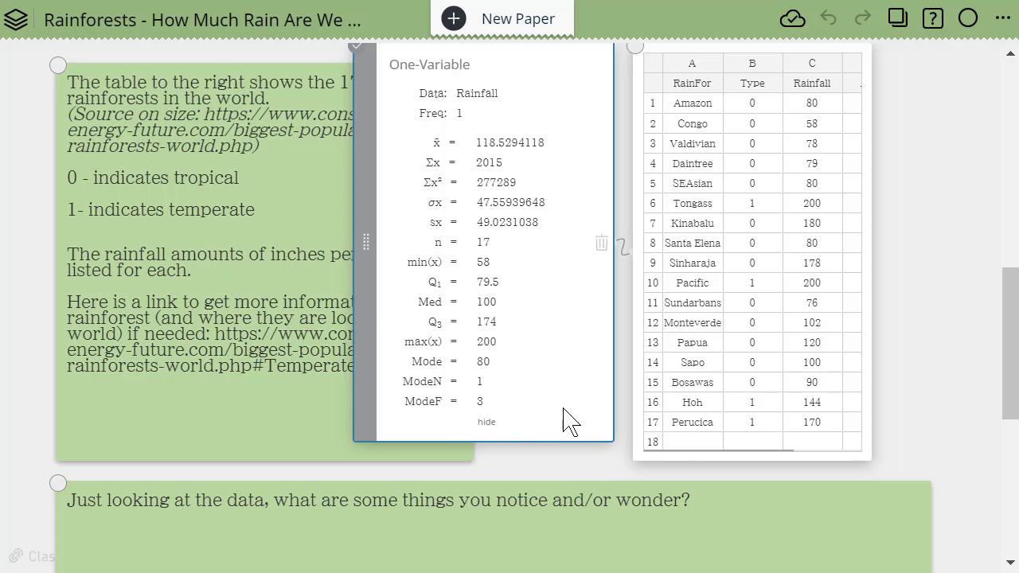
Plot a histogram of the Rainfall column and move its graph up beside the One-Variable results.
left_click(816, 68)
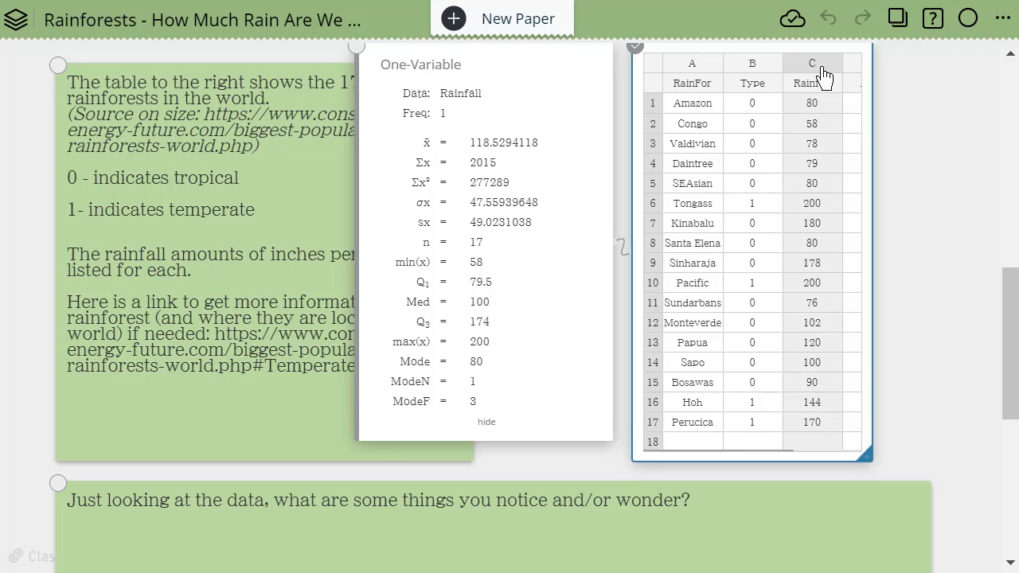
left_click(305, 383)
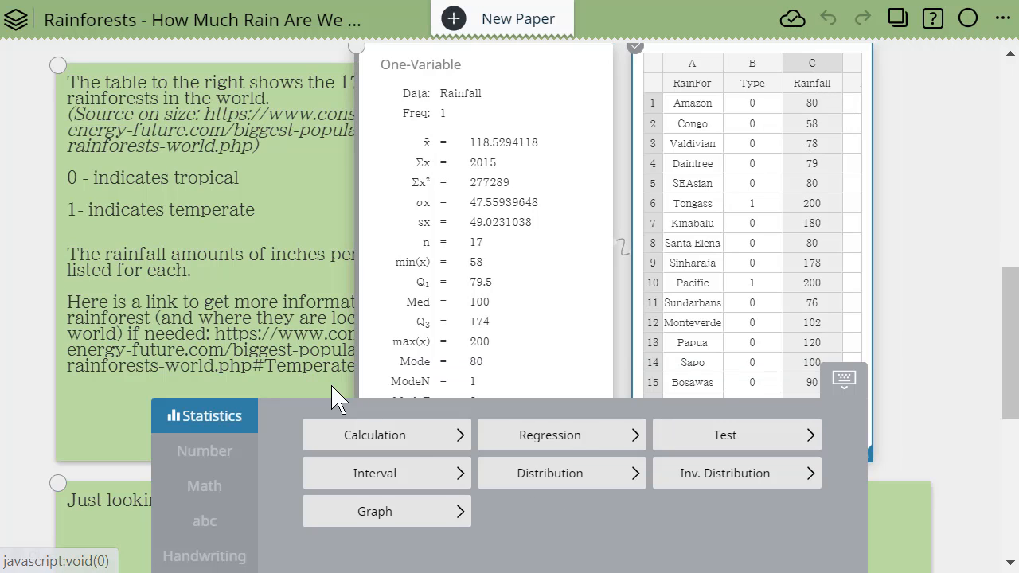
left_click(443, 525)
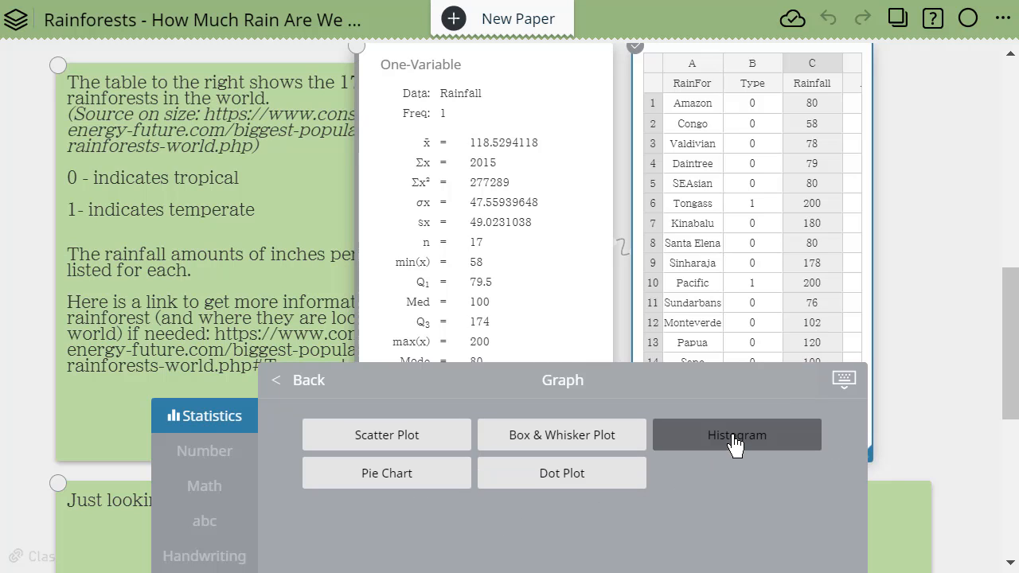
left_click(959, 391)
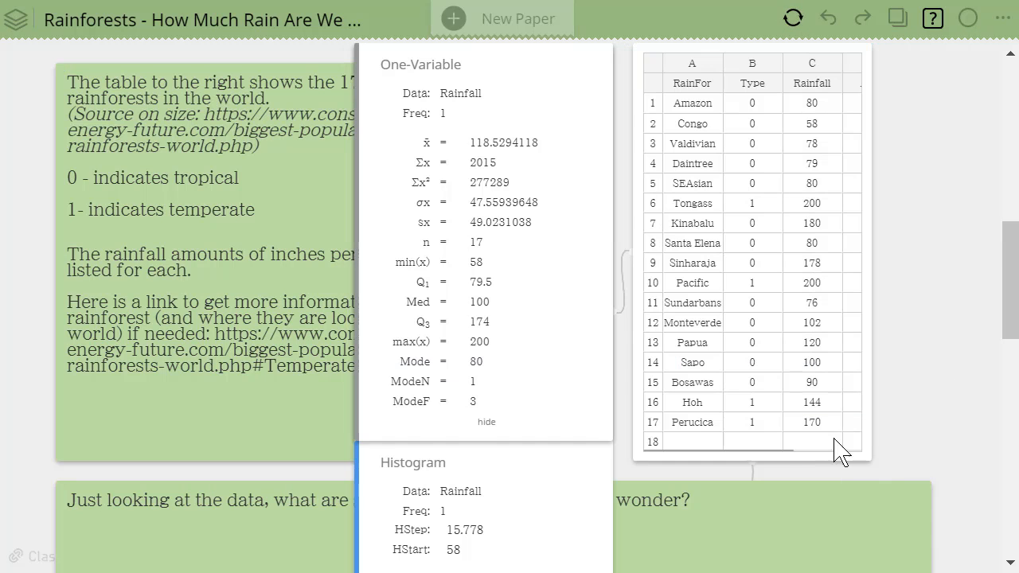
scroll(832, 438, "down", 6)
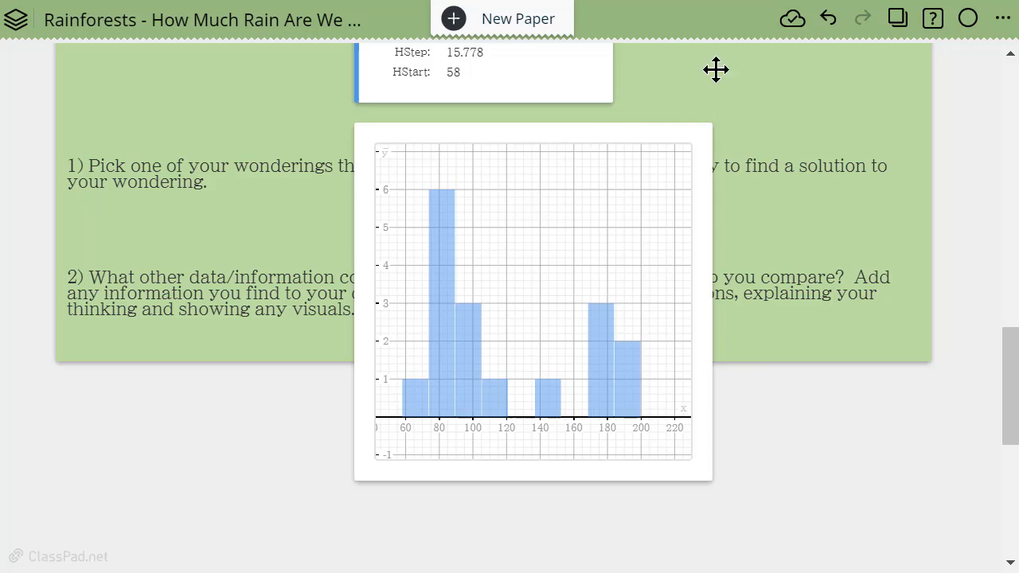
left_click_drag(716, 69, 253, 129)
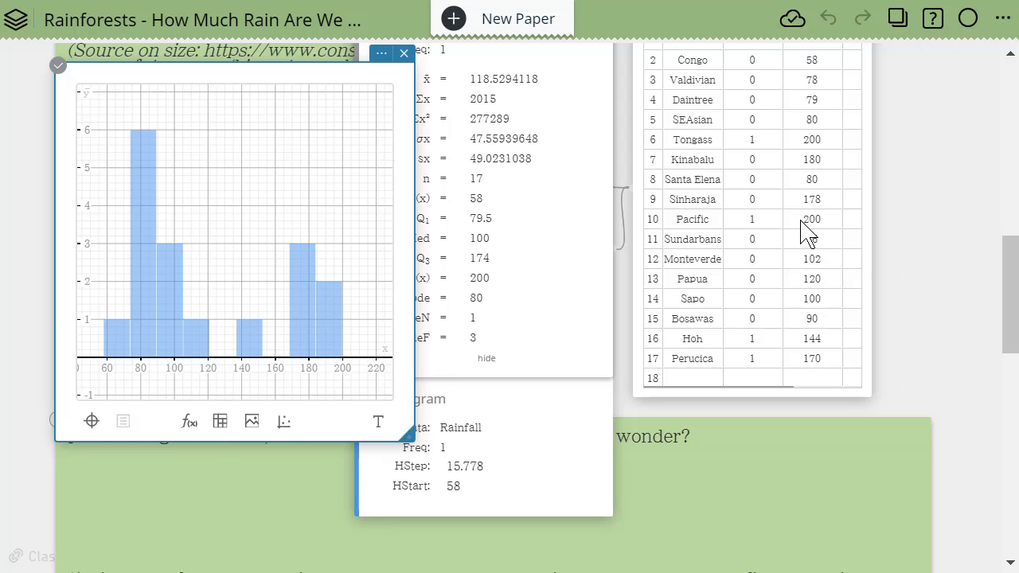
Widen the rainforest data table until columns D and E are fully shown.
left_click(874, 245)
left_click_drag(872, 239, 973, 238)
scroll(920, 266, "up", 5)
scroll(923, 274, "down", 3)
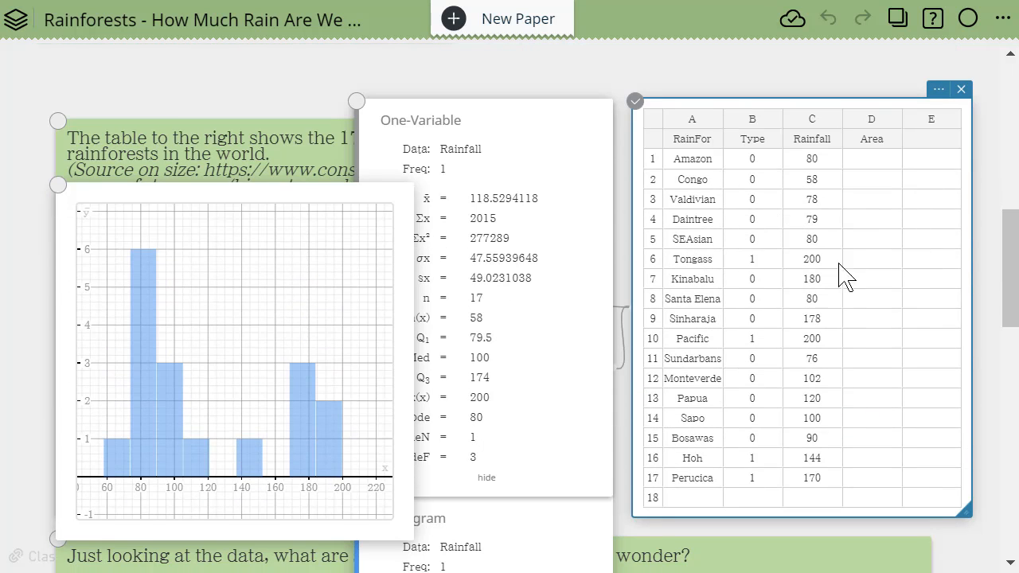
Rename the header of column D in the rainforest table to Temp.
left_click(864, 261)
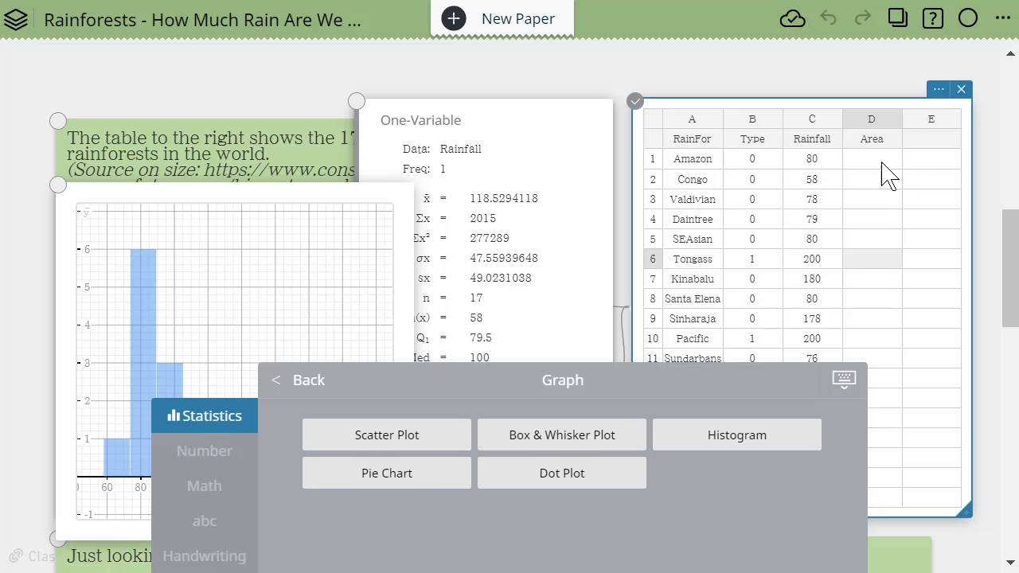
left_click(872, 143)
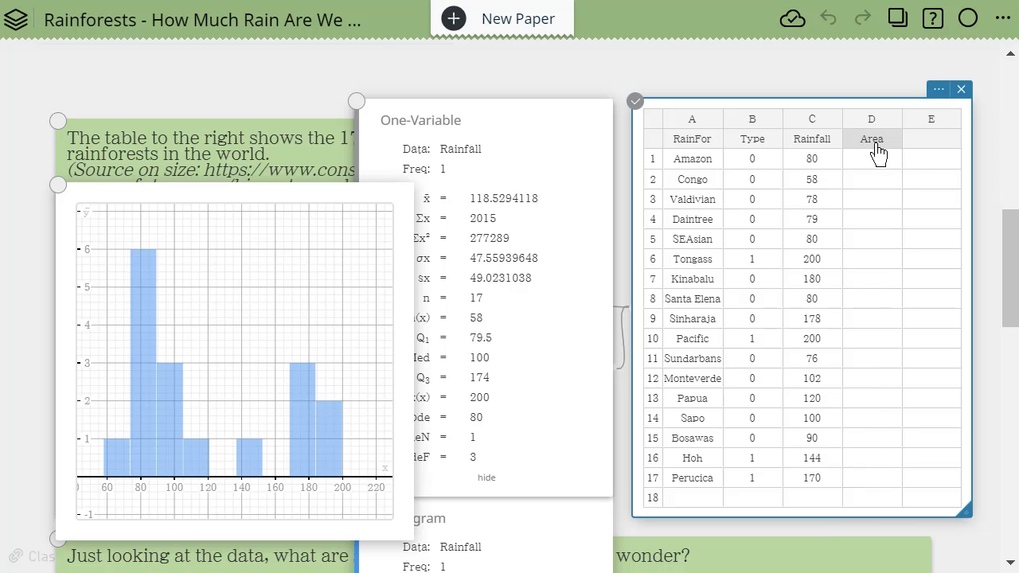
type("Temp")
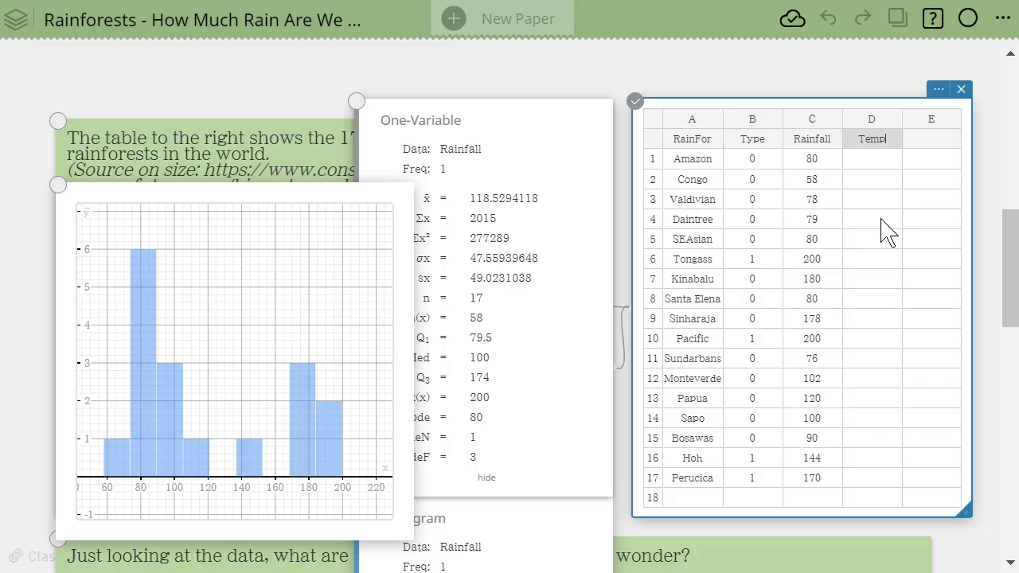
Fill in the Temp column for the temperate rainforests: 200 for Tongass, Pacific and Hoh, and 170 for Perucica.
left_click(882, 259)
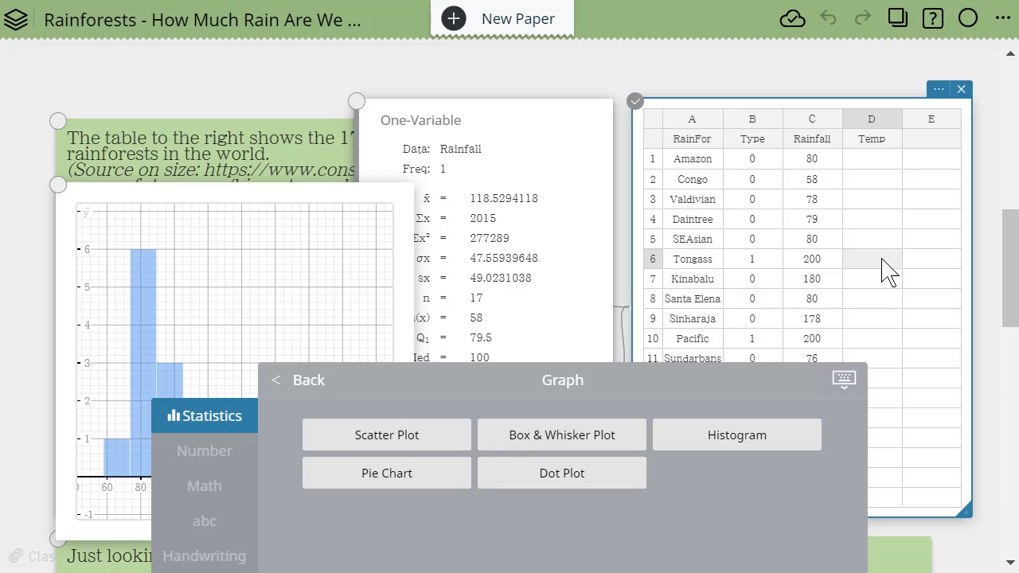
type("200")
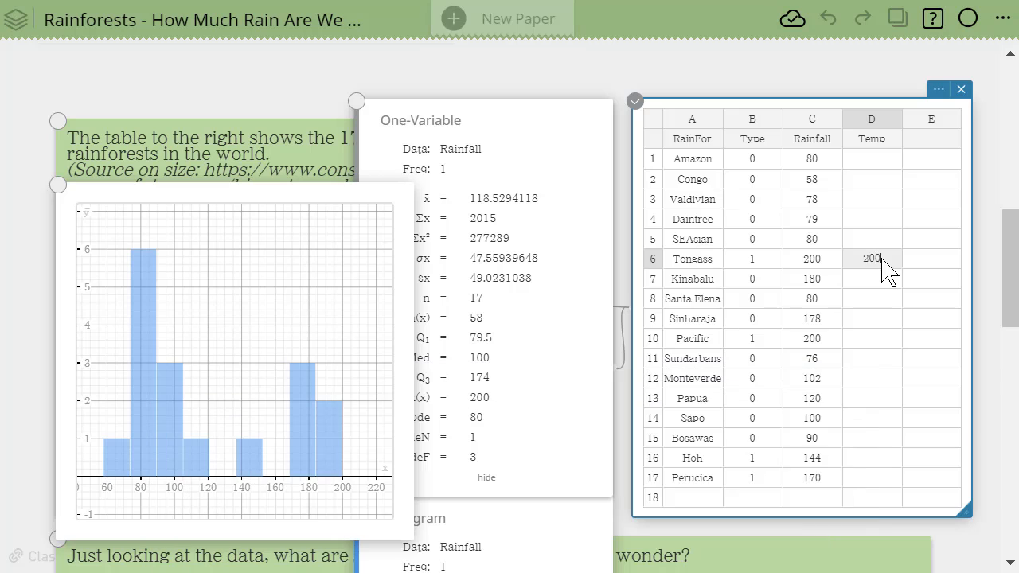
left_click(877, 337)
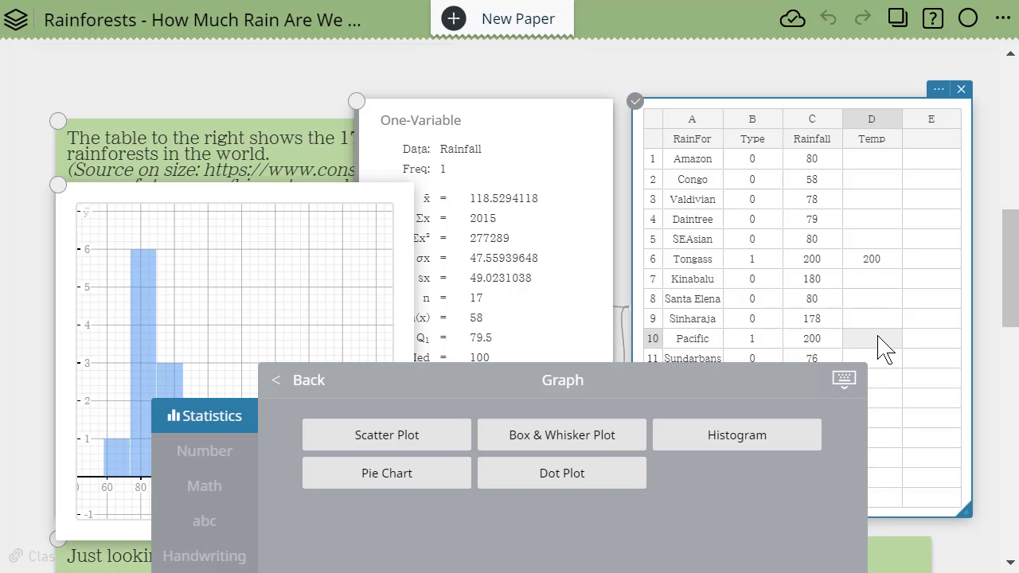
type("200")
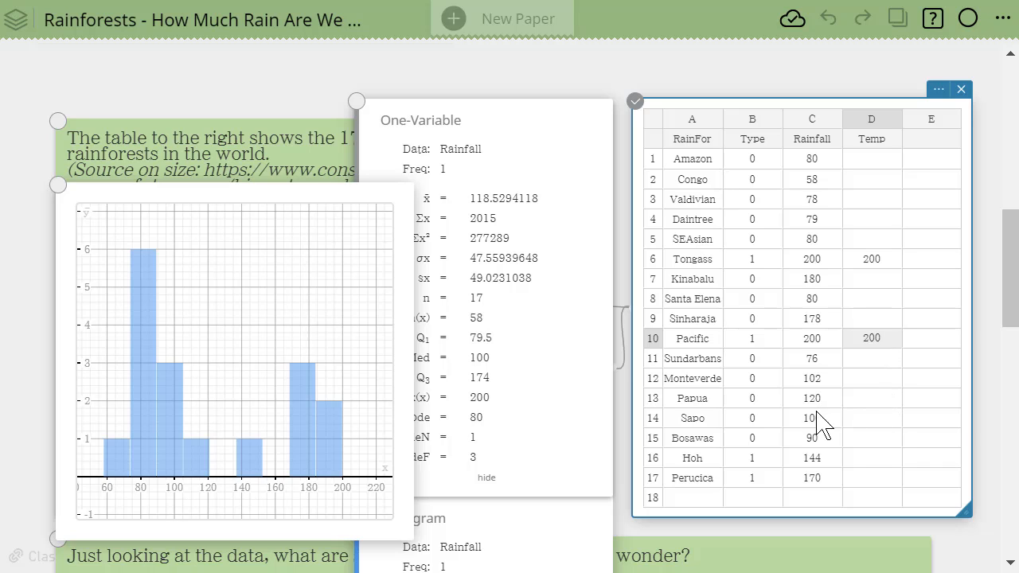
left_click(873, 460)
right_click(873, 459)
type("200")
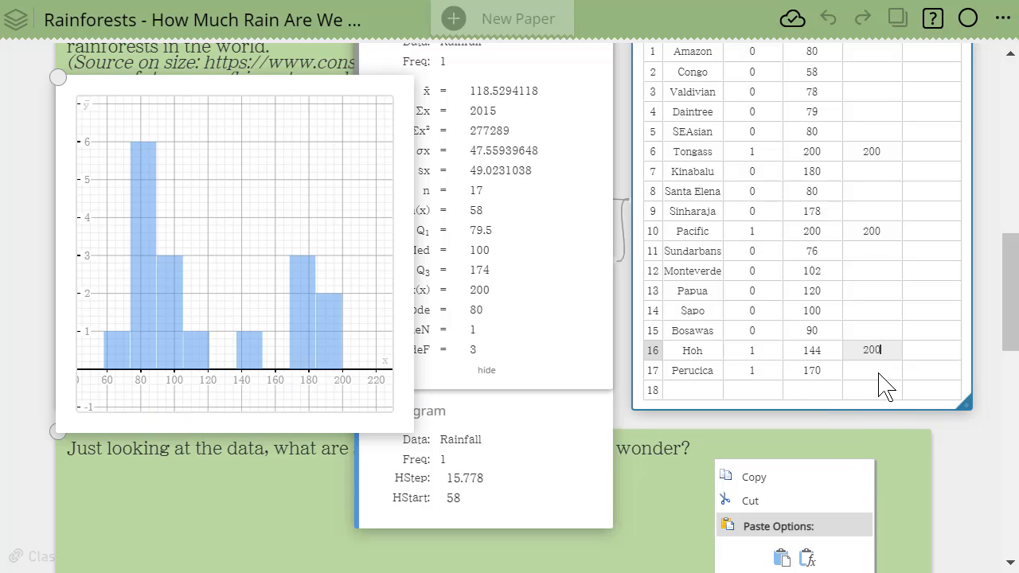
key("Return")
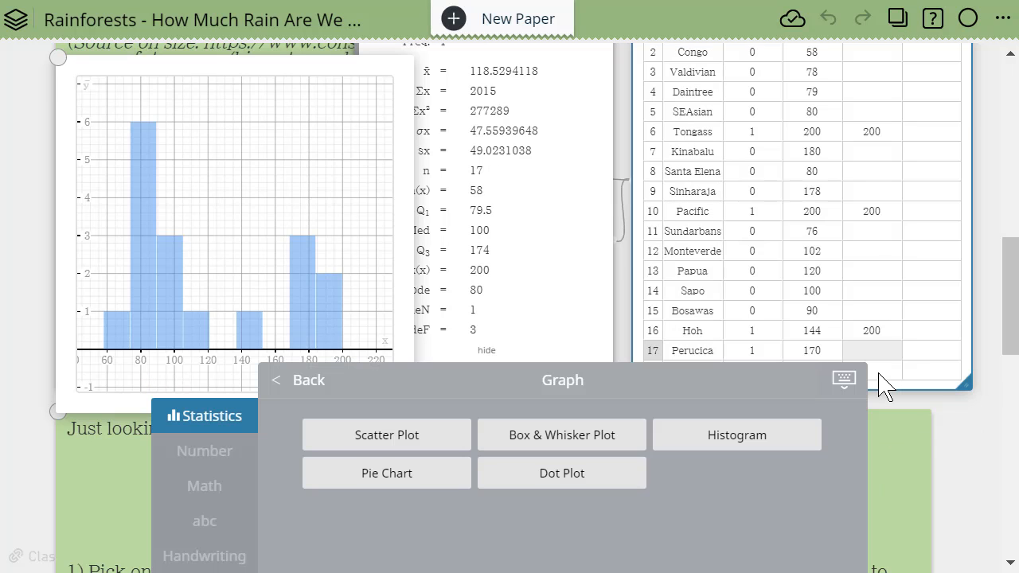
type("170")
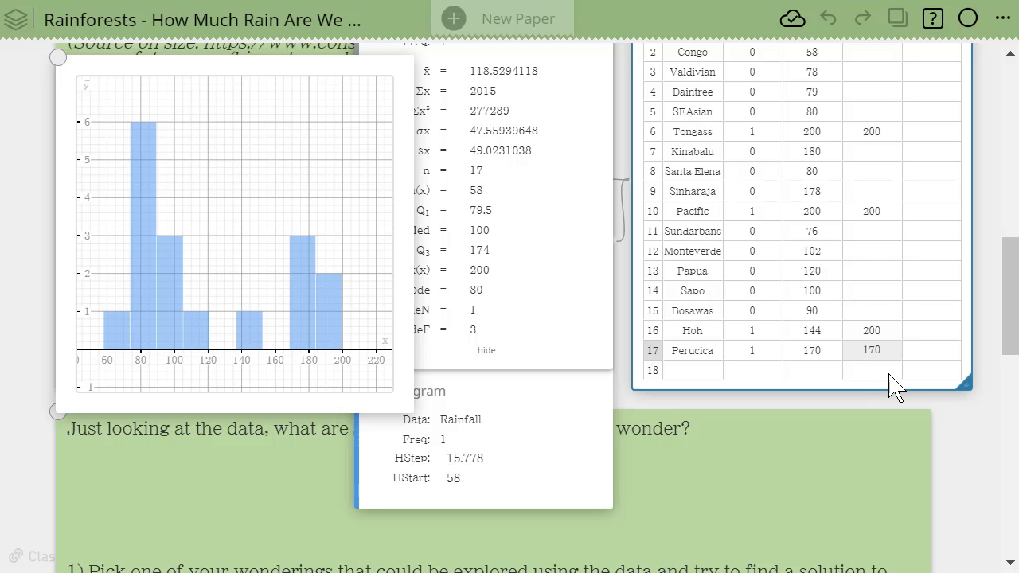
left_click(981, 183)
Add a Box & Whisker Plot of the Temp column to the graph with the rainfall histogram.
scroll(981, 187, "up", 3)
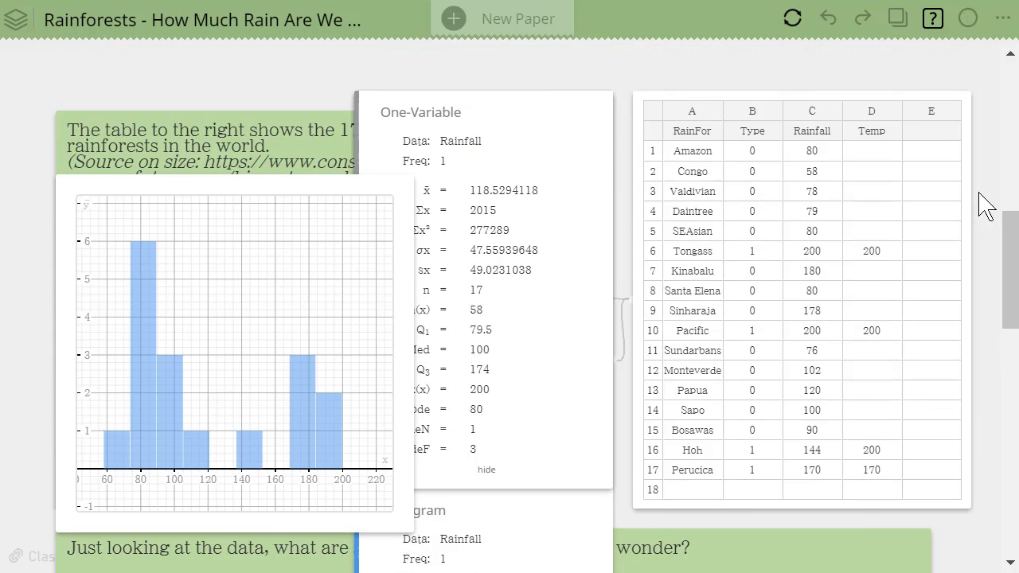
left_click(877, 230)
scroll(878, 239, "down", 1)
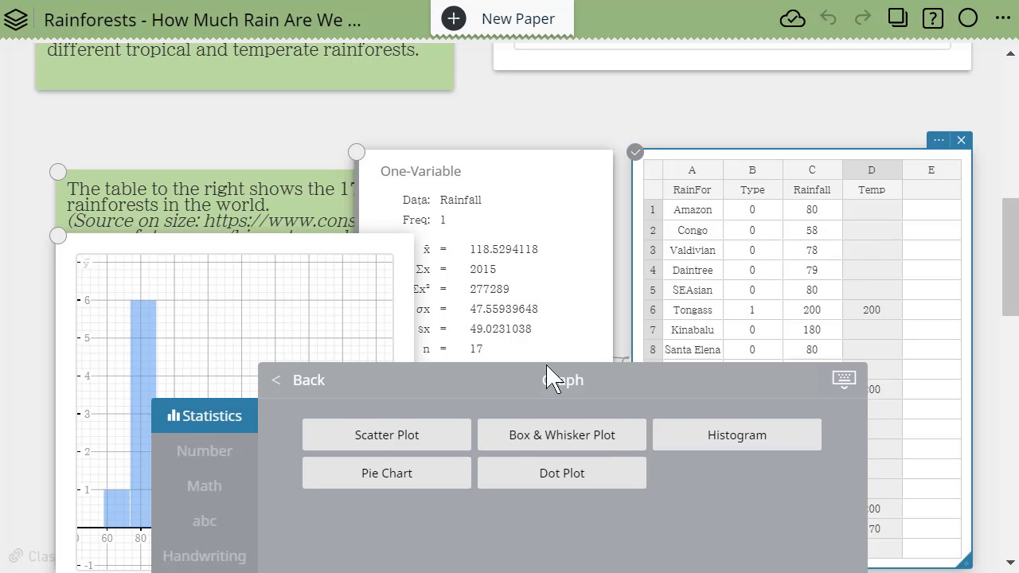
left_click(573, 446)
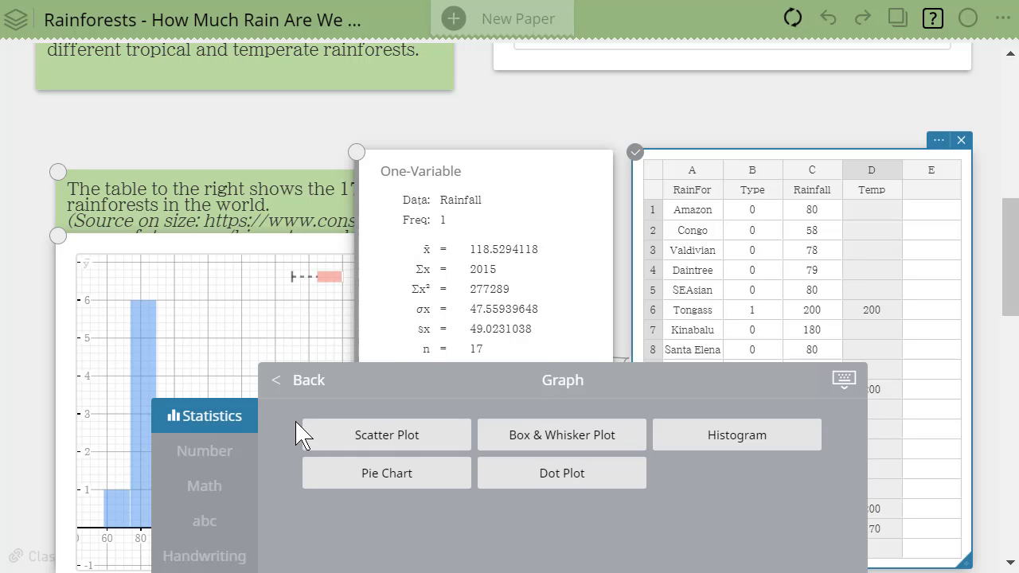
left_click(287, 312)
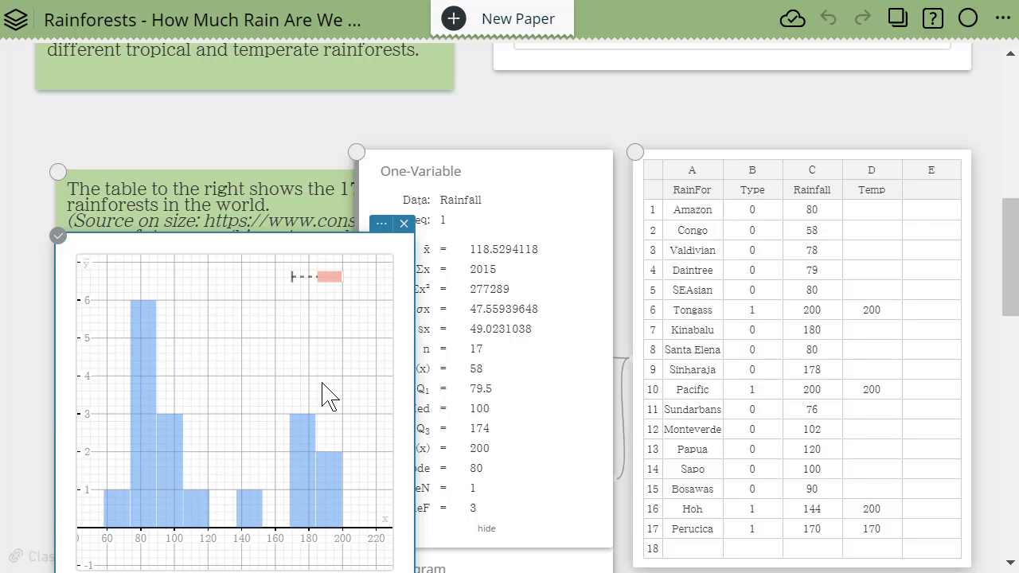
Move the combined graph over the One-Variable results and look over the Box & Whisker Plot details and the second question.
left_click_drag(220, 256, 400, 182)
scroll(135, 414, "down", 7)
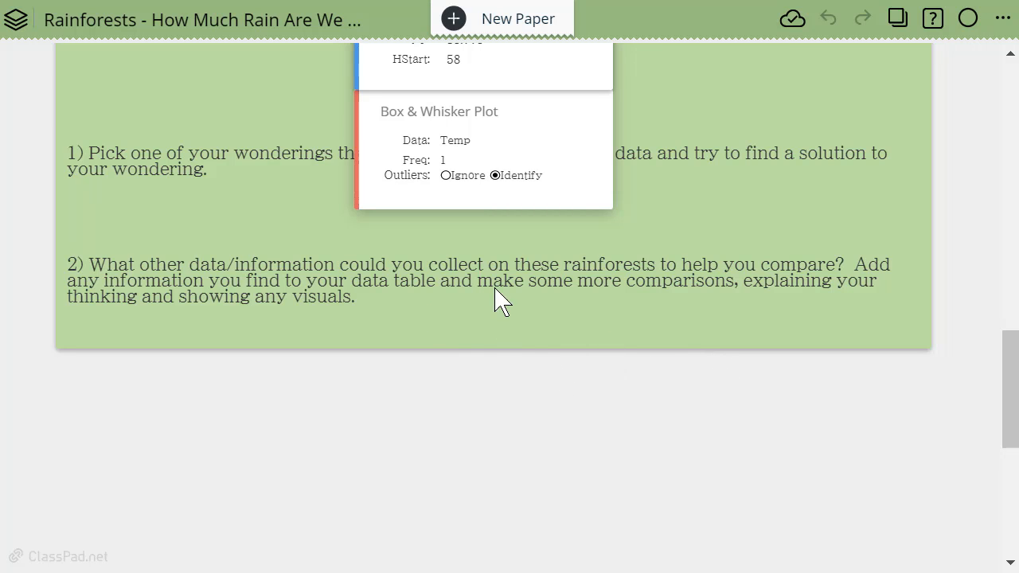
scroll(494, 358, "up", 10)
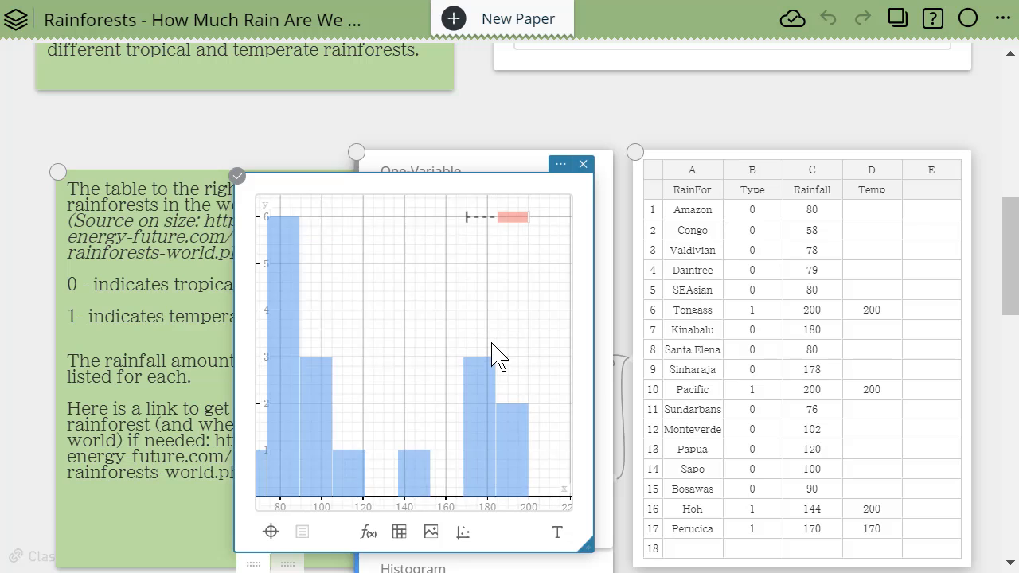
scroll(497, 356, "down", 5)
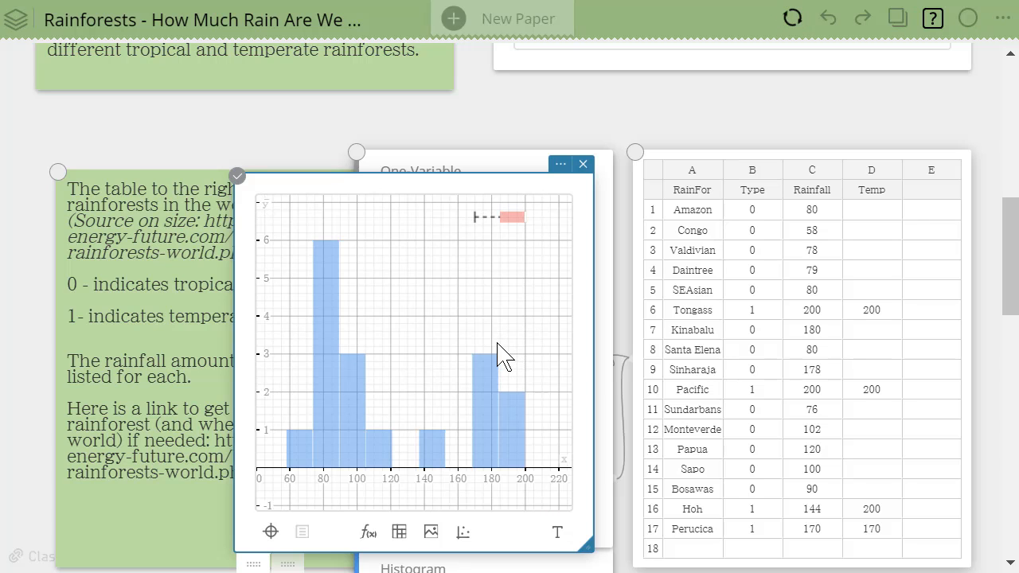